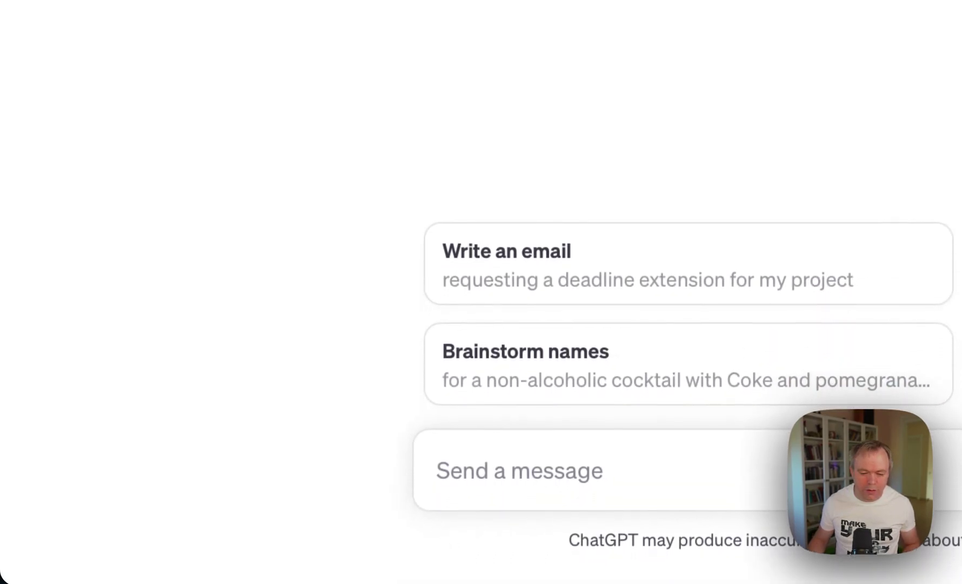
Paste a prompt requesting stored 2023 receipts as a table of ID, store name, items, total and date.
{"action": "left_click", "coordinate": [789, 465]}
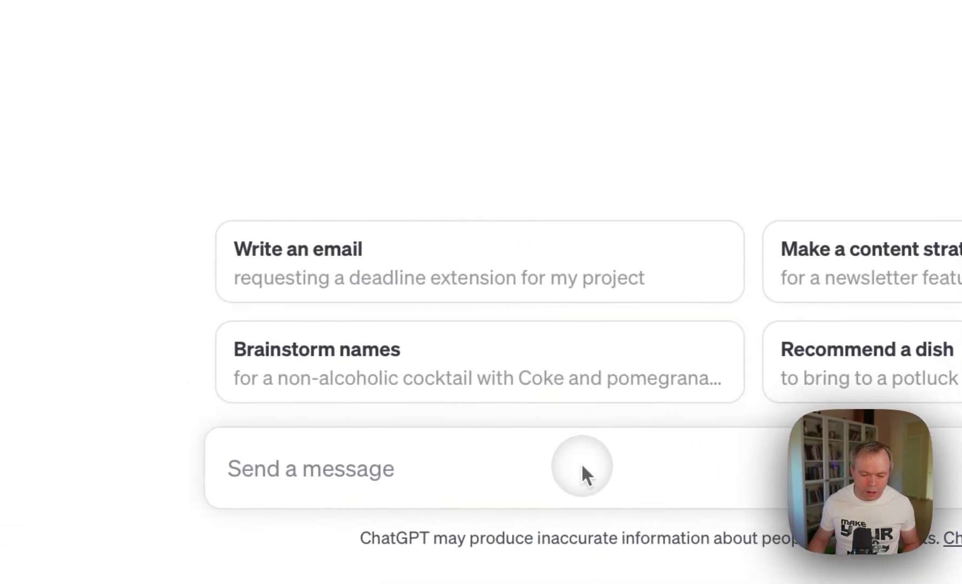
{"action": "key", "text": "ctrl+v"}
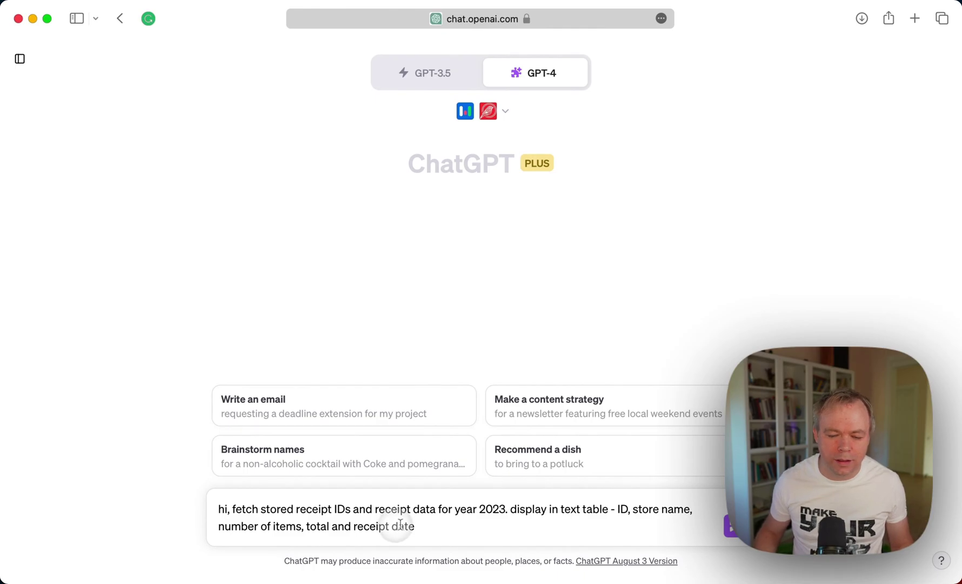
{"action": "left_click", "coordinate": [428, 522]}
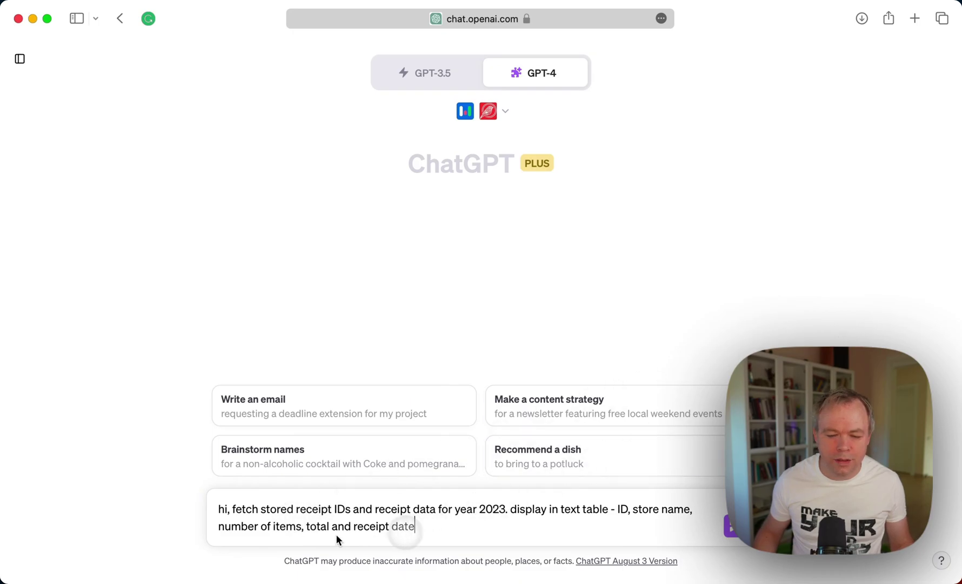
{"action": "left_click", "coordinate": [268, 521]}
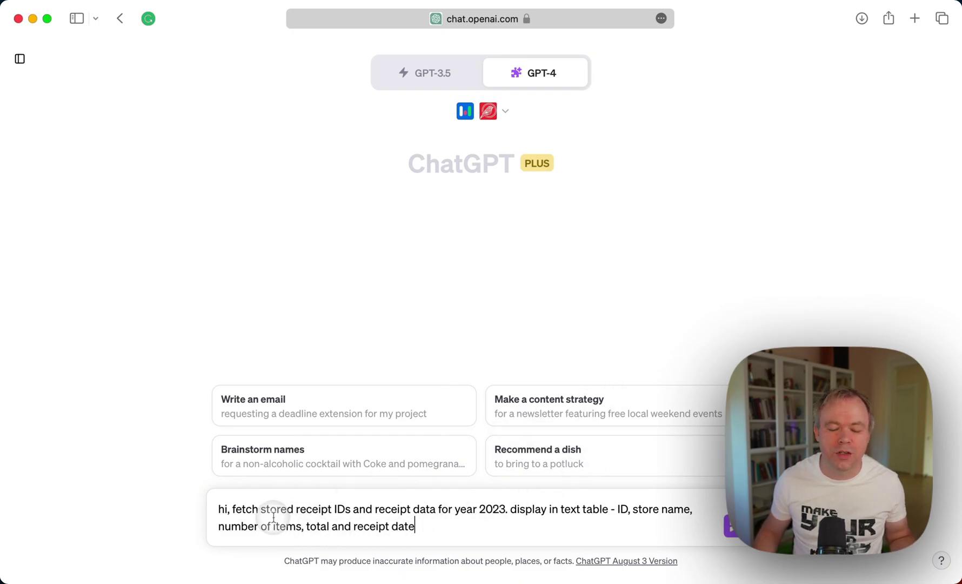
{"action": "left_click", "coordinate": [319, 516]}
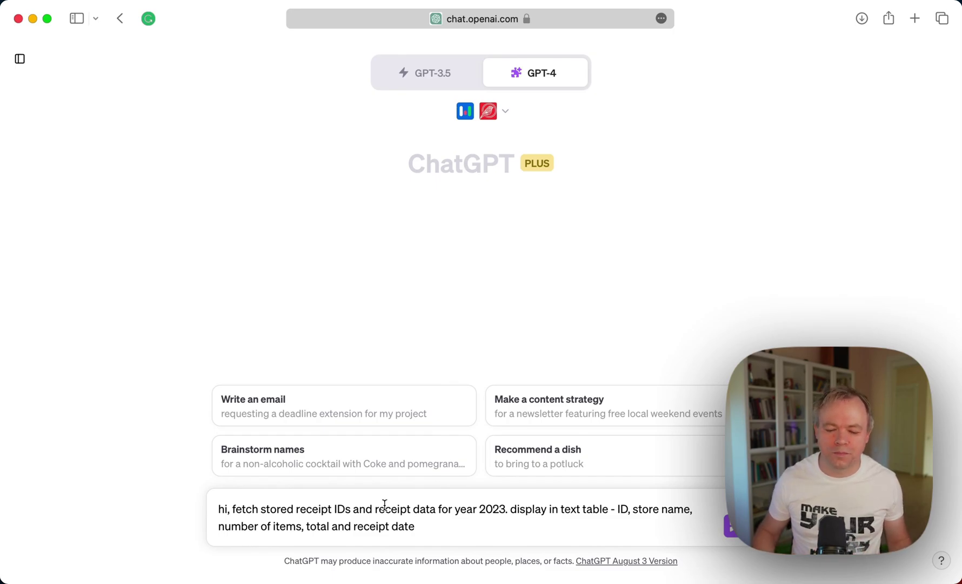
{"action": "left_click", "coordinate": [455, 534]}
{"action": "left_click", "coordinate": [532, 516]}
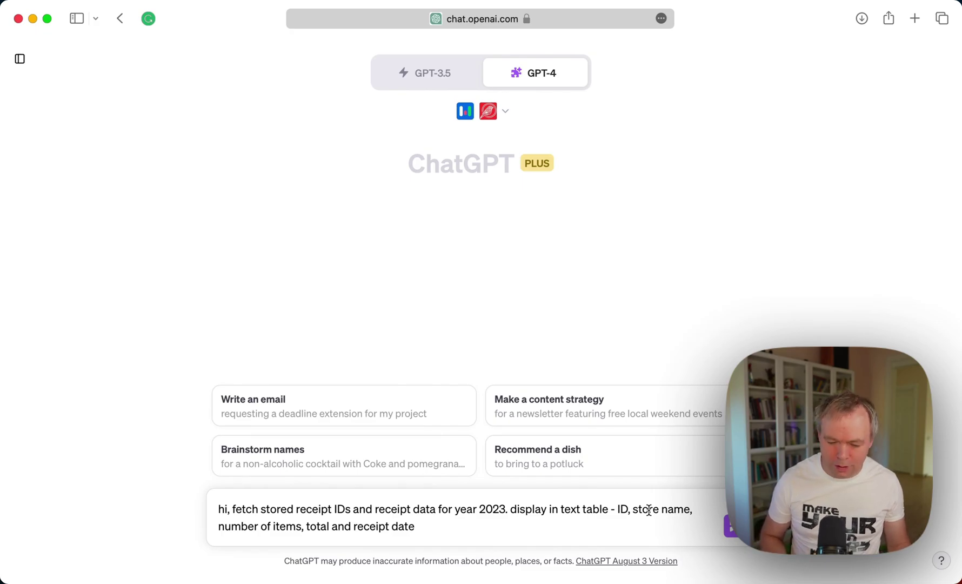
Send the 2023 receipt request and receive the seven-row receipt table from Receipt Assistant.
{"action": "key", "text": "Return"}
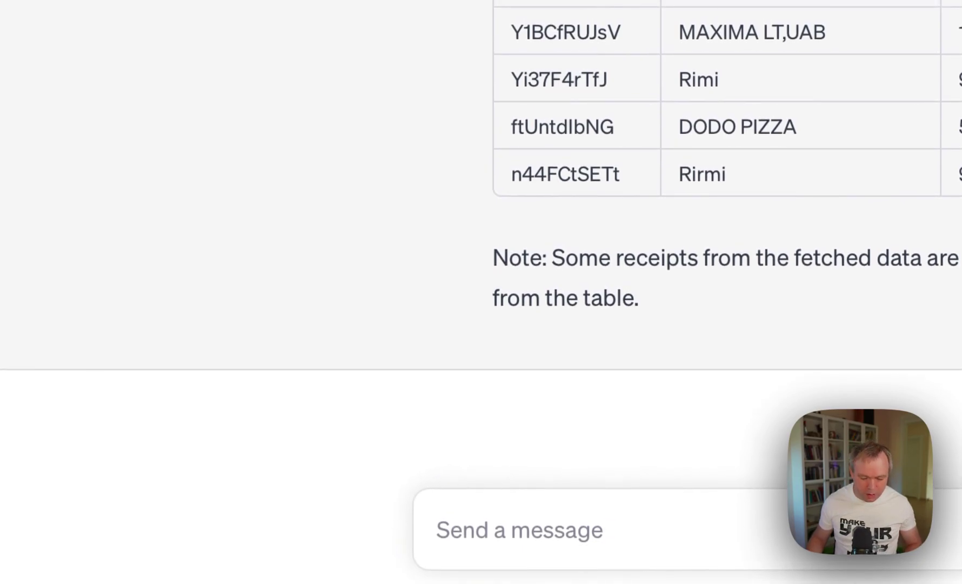
Ask ChatGPT to 'please order this table by date, starting from oldest'.
{"action": "left_click", "coordinate": [724, 531]}
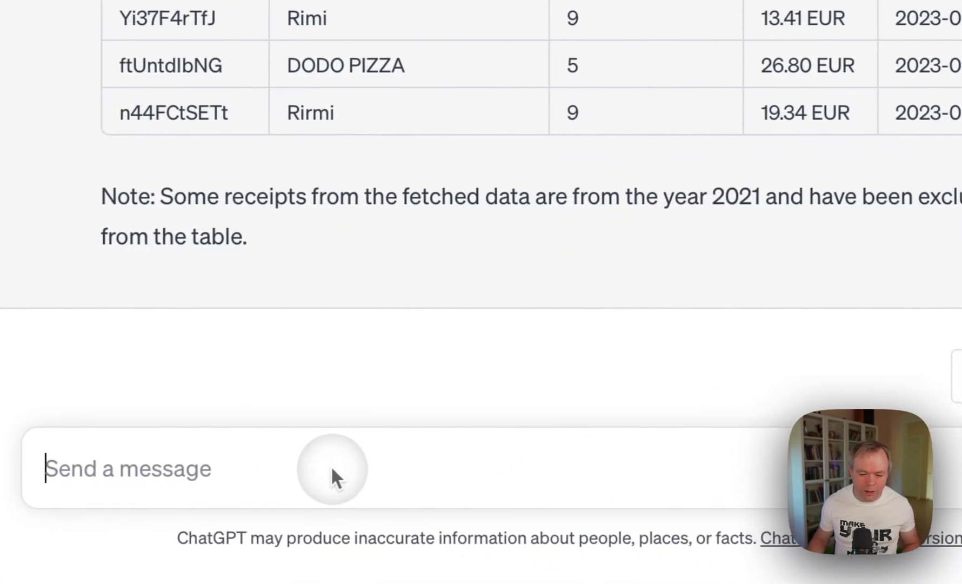
{"action": "type", "text": "please order this table by date, starting from oldest"}
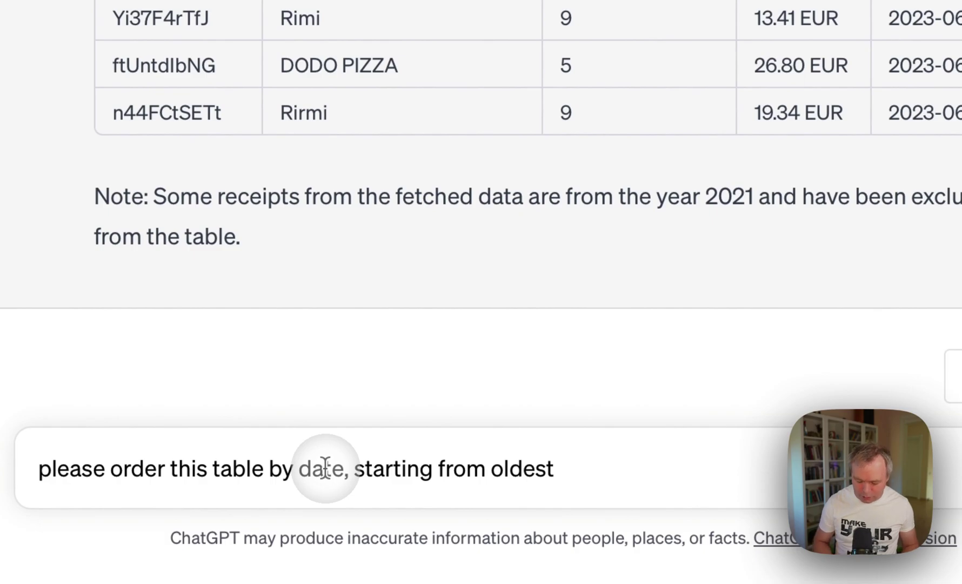
{"action": "key", "text": "Return"}
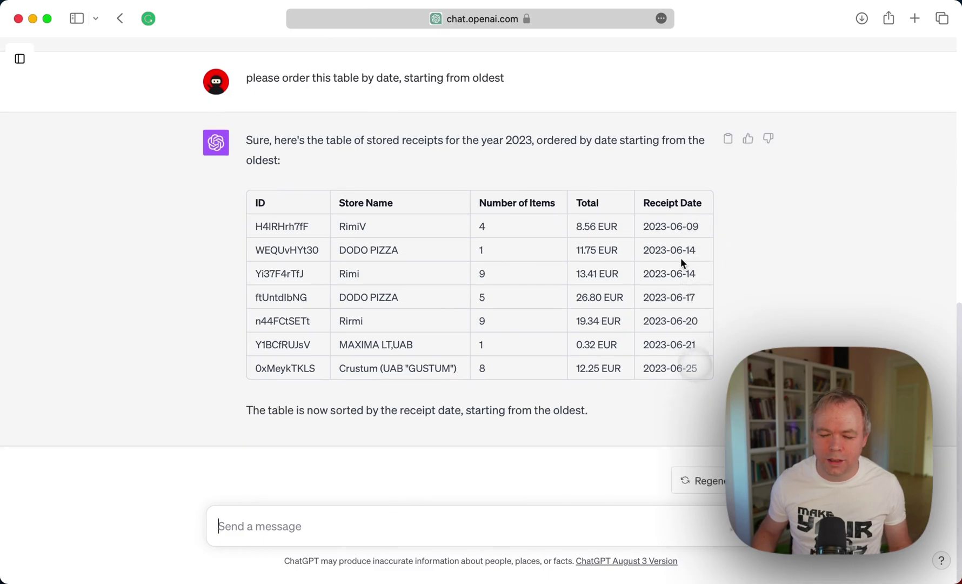
{"action": "scroll", "coordinate": [450, 325], "scroll_direction": "up", "scroll_amount": 6}
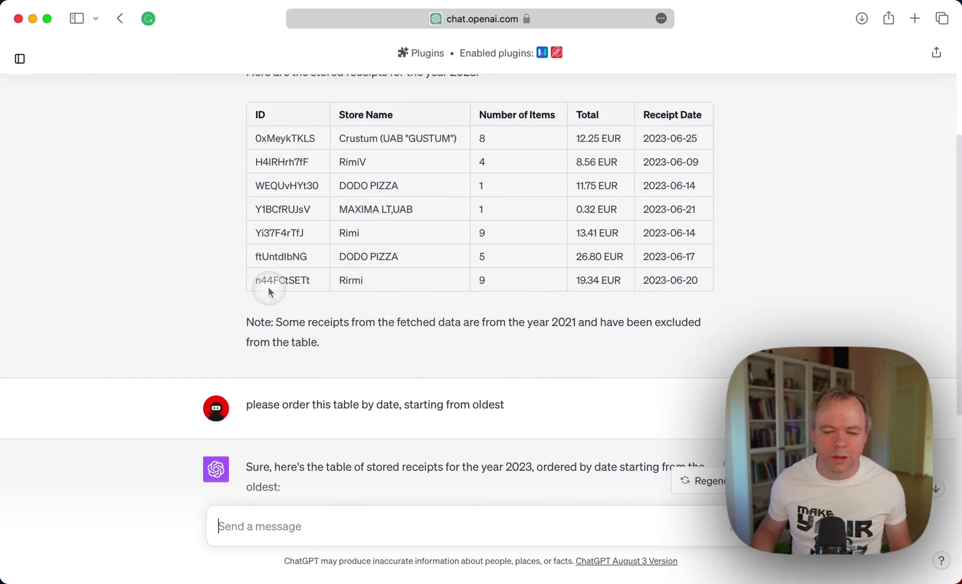
{"action": "scroll", "coordinate": [293, 305], "scroll_direction": "down", "scroll_amount": 6}
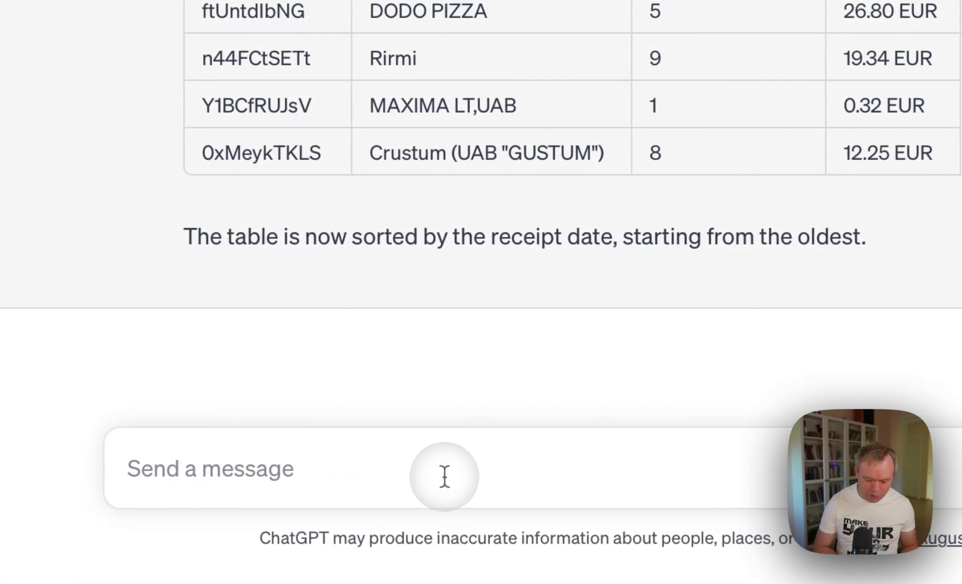
Request 'display content for' the Rimi receipt's ID to list its nine items with prices.
{"action": "type", "text": "display content for n44FCtSETt"}
{"action": "key", "text": "Return"}
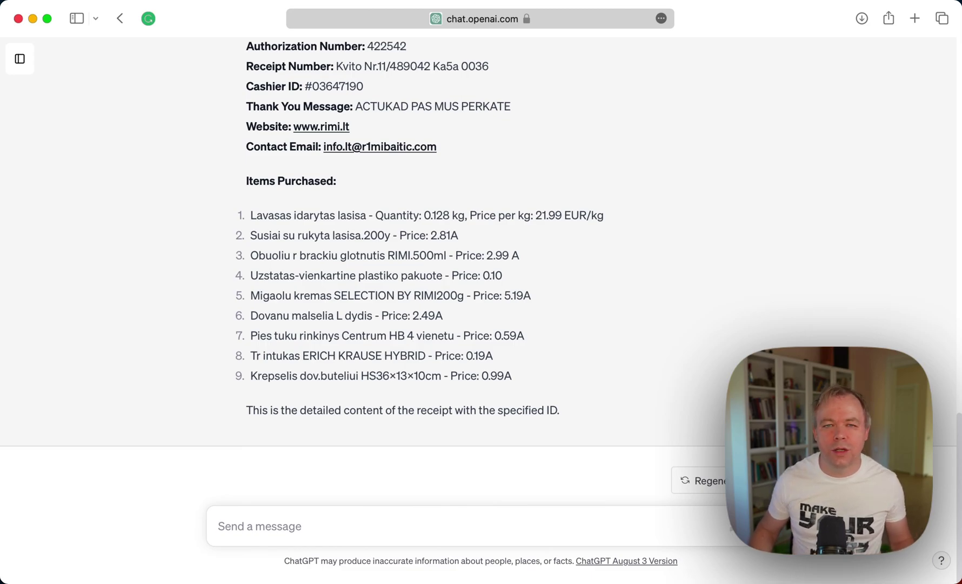
{"action": "left_click", "coordinate": [377, 529]}
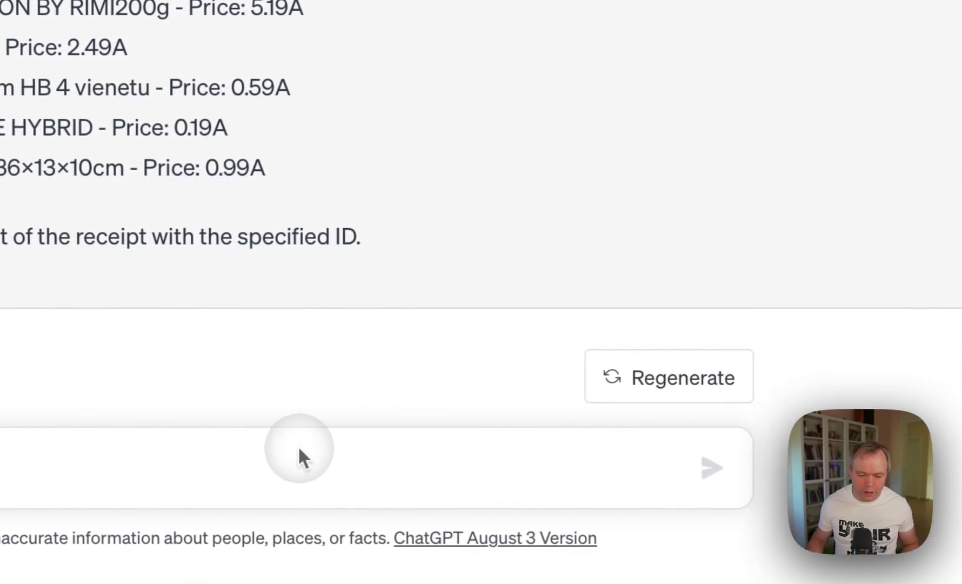
Ask ChatGPT to correct the Lithuanian spelling mistakes in the nine receipt item names.
{"action": "key", "text": "super+v"}
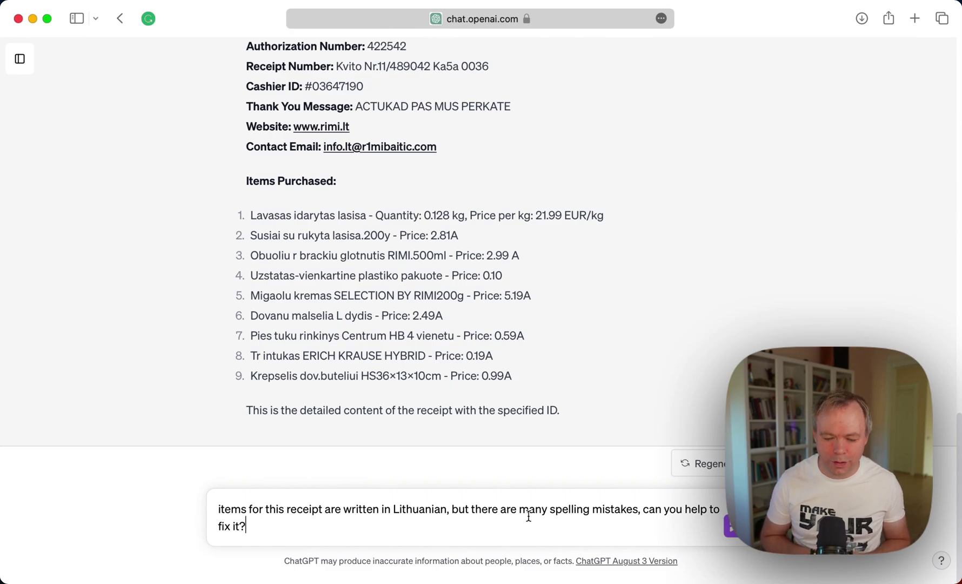
{"action": "key", "text": "Return"}
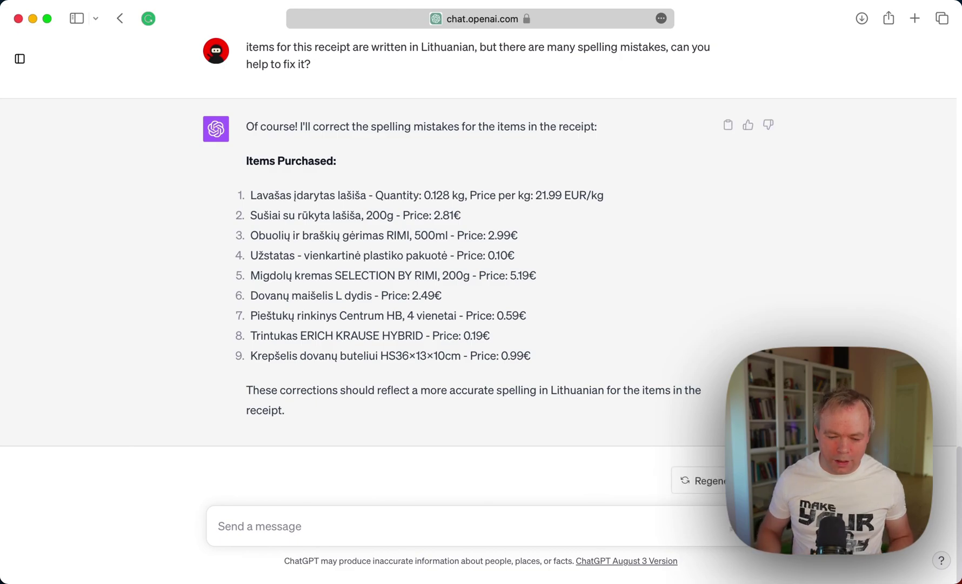
Send 'ok, lets save this date for this receipt' to store the corrected items.
{"action": "type", "text": "ok, le"}
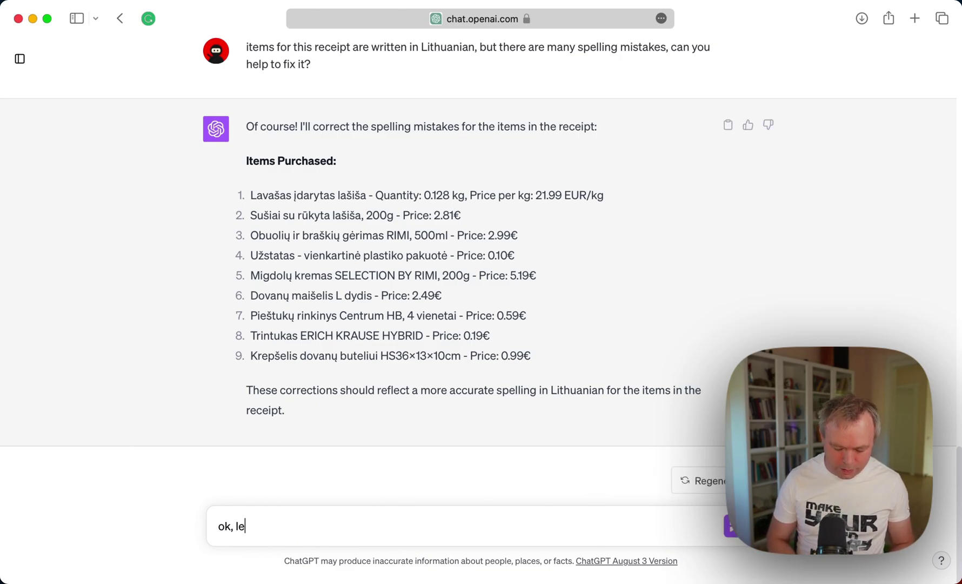
{"action": "type", "text": "ts save th"}
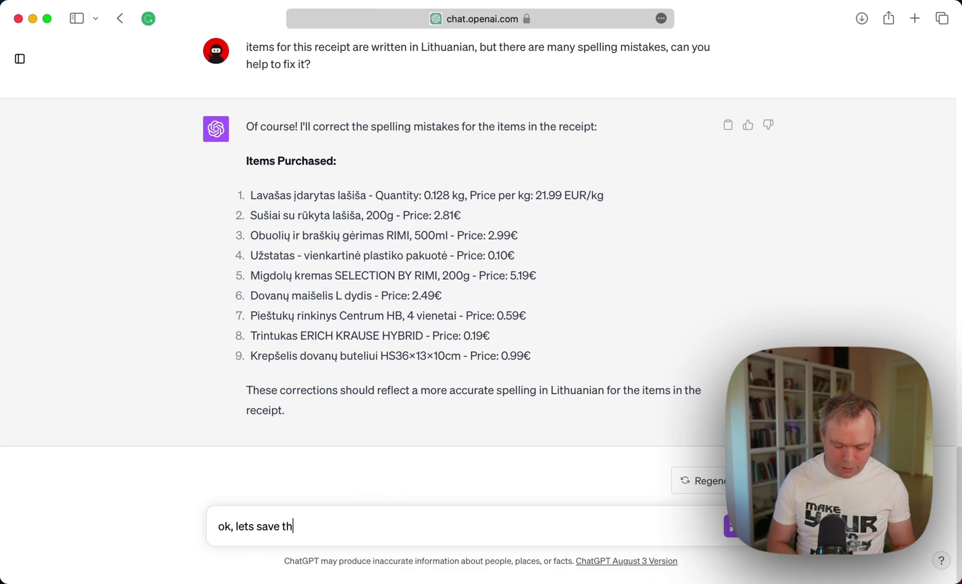
{"action": "type", "text": "is dat"}
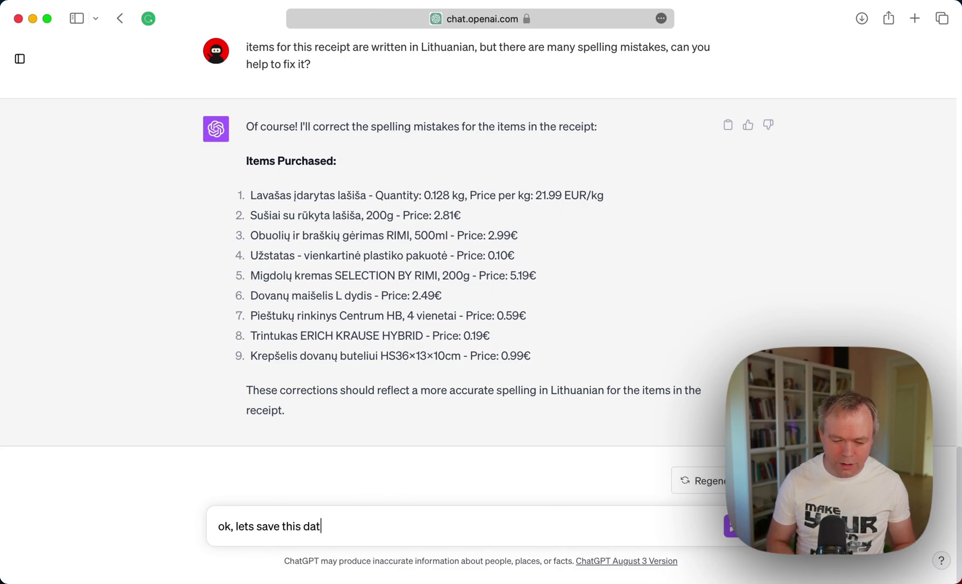
{"action": "type", "text": "e"}
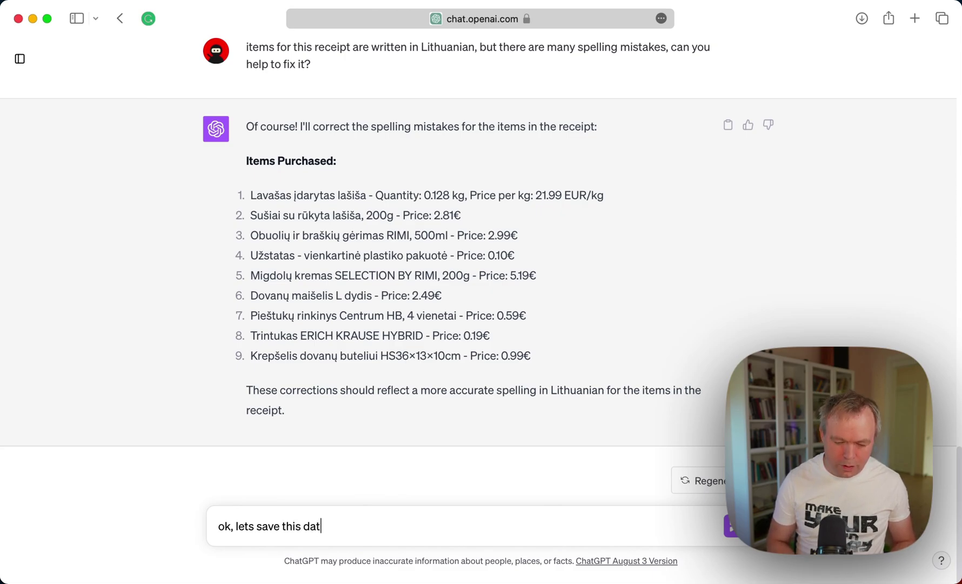
{"action": "type", "text": " for this"}
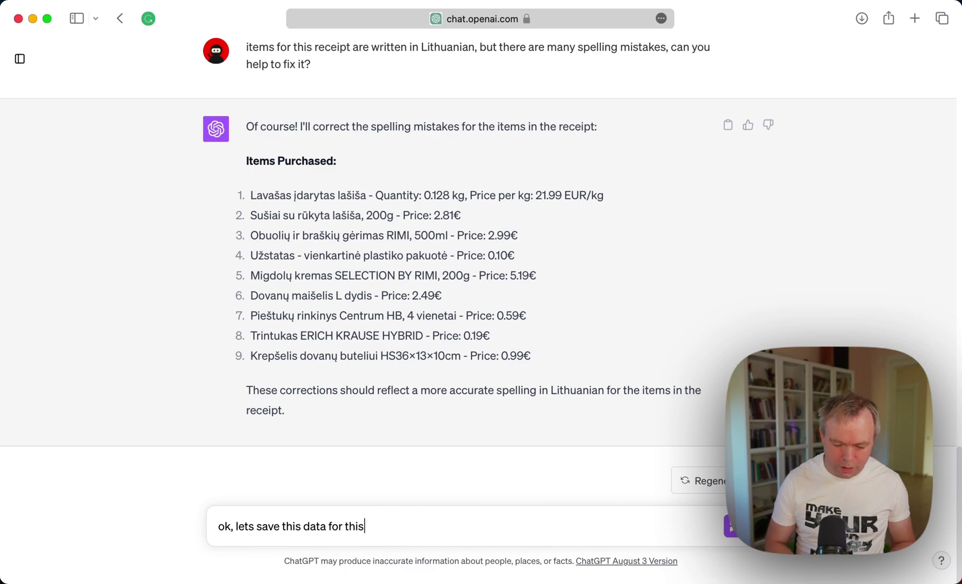
{"action": "type", "text": " receipt"}
{"action": "key", "text": "Return"}
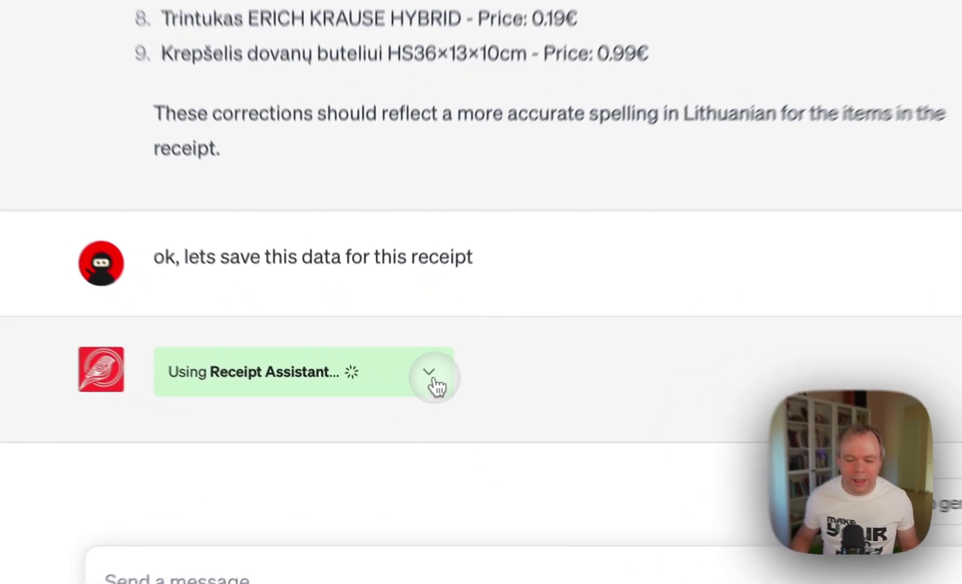
Expand the Receipt Assistant panel to reveal the request JSON behind the save confirmation.
{"action": "left_click", "coordinate": [405, 411]}
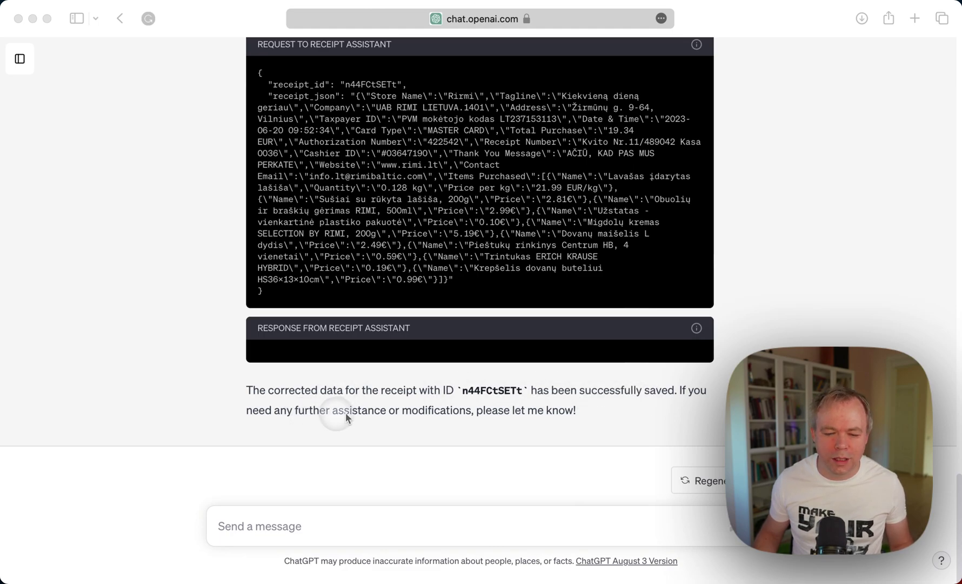
Collapse the Receipt Assistant request panel so only the saved-receipt confirmation shows.
{"action": "scroll", "coordinate": [320, 371], "scroll_direction": "up", "scroll_amount": 3}
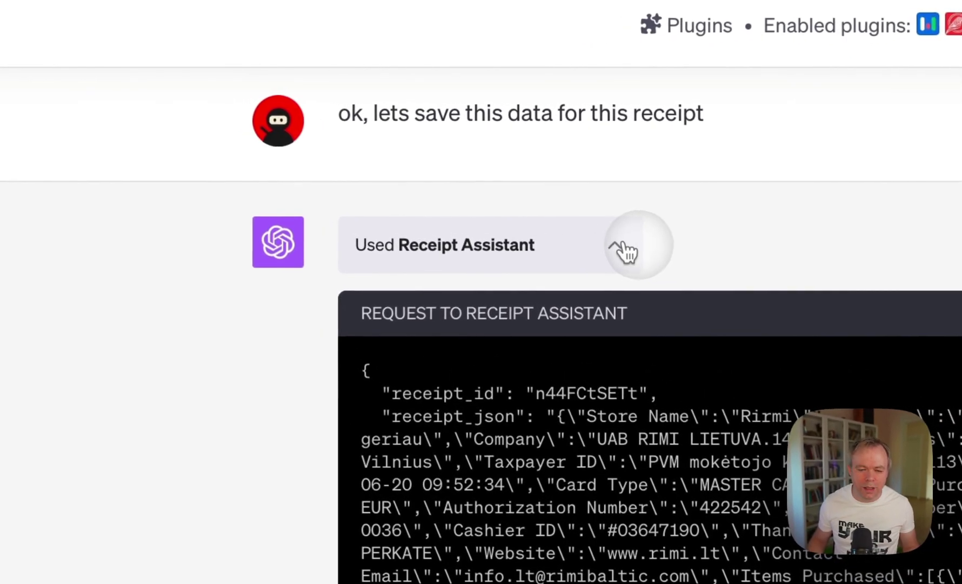
{"action": "left_click", "coordinate": [447, 190]}
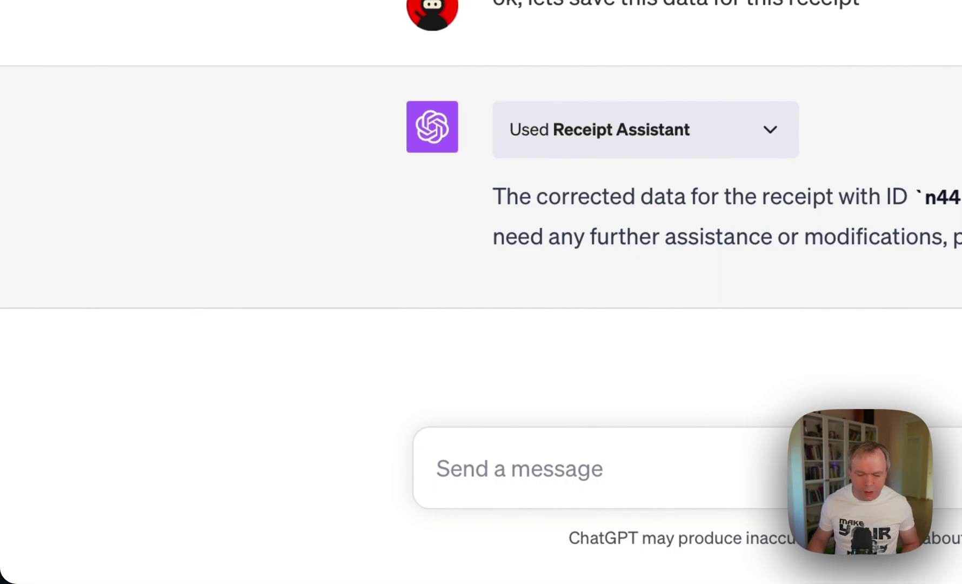
{"action": "left_click", "coordinate": [568, 490]}
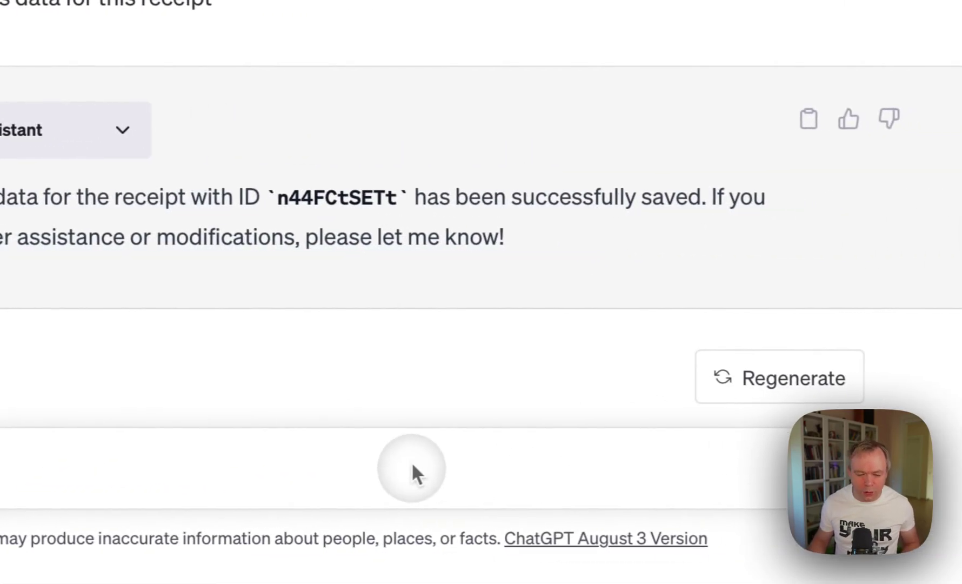
Request two charts in table order: store name vs totals and store name vs item count.
{"action": "type", "text": "perfect. now display two charts. one with store name and totals, and second with store name and number of items. use same order as in the table above"}
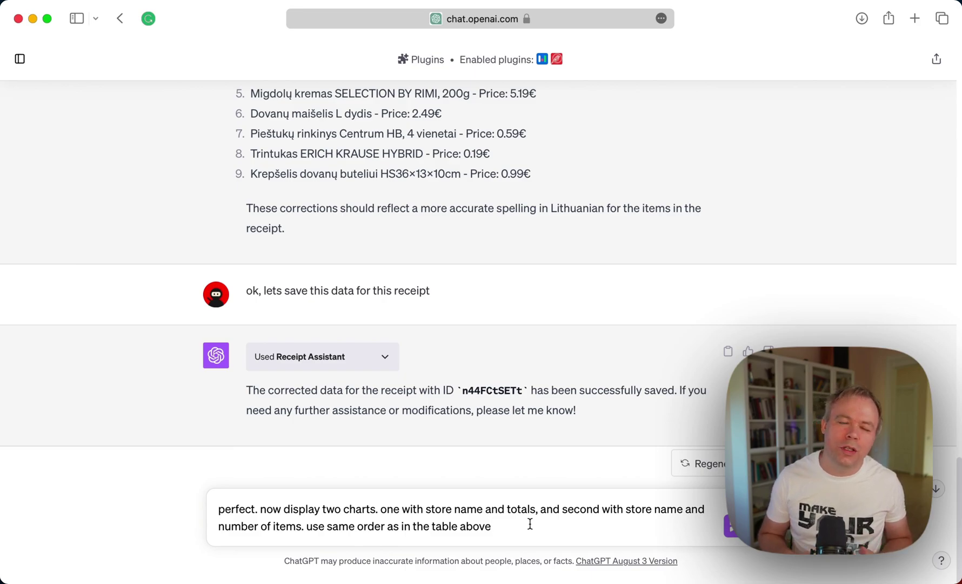
{"action": "key", "text": "Return"}
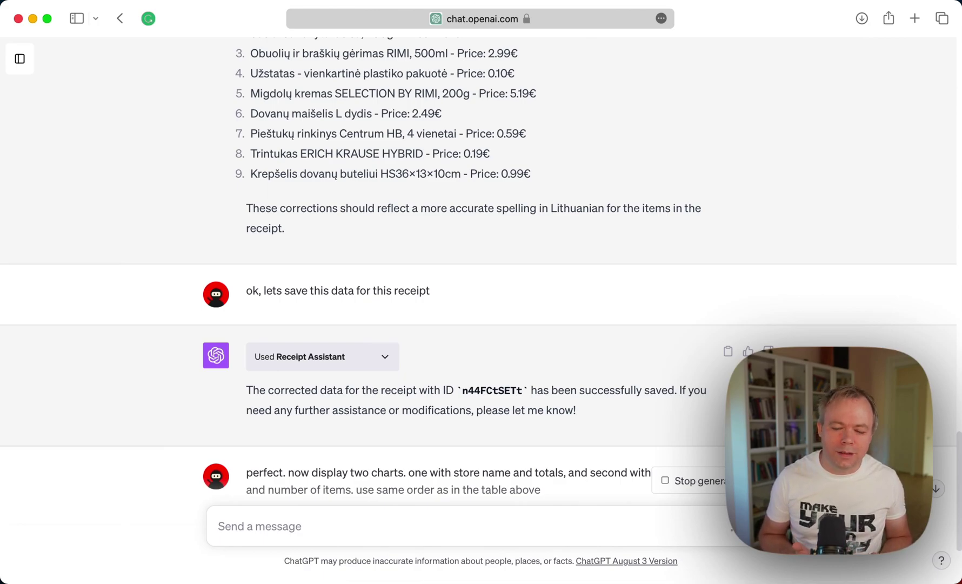
Scroll up to recheck the receipts table, then back down to the WizeCharts store-totals chart.
{"action": "scroll", "coordinate": [541, 433], "scroll_direction": "down", "scroll_amount": 4}
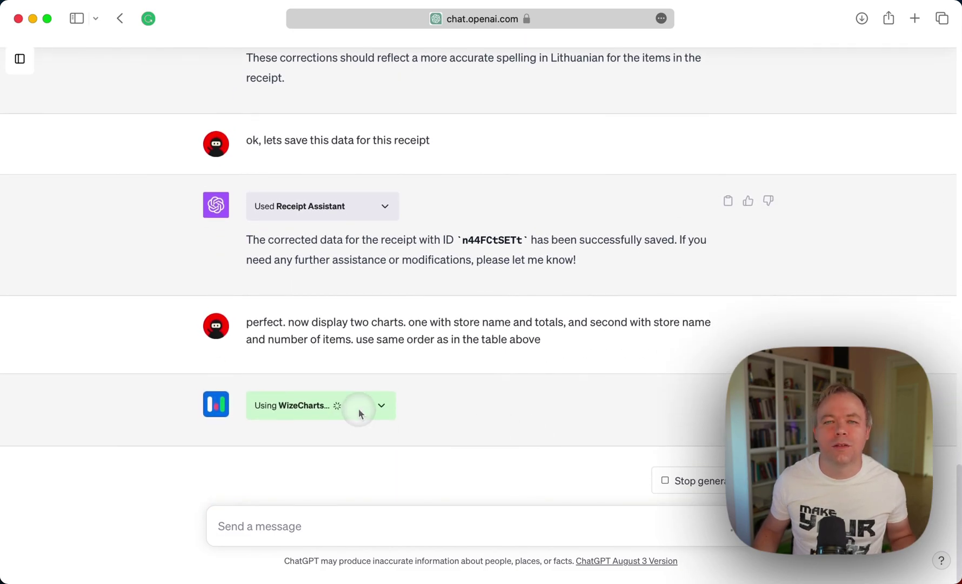
{"action": "scroll", "coordinate": [358, 408], "scroll_direction": "up", "scroll_amount": 20}
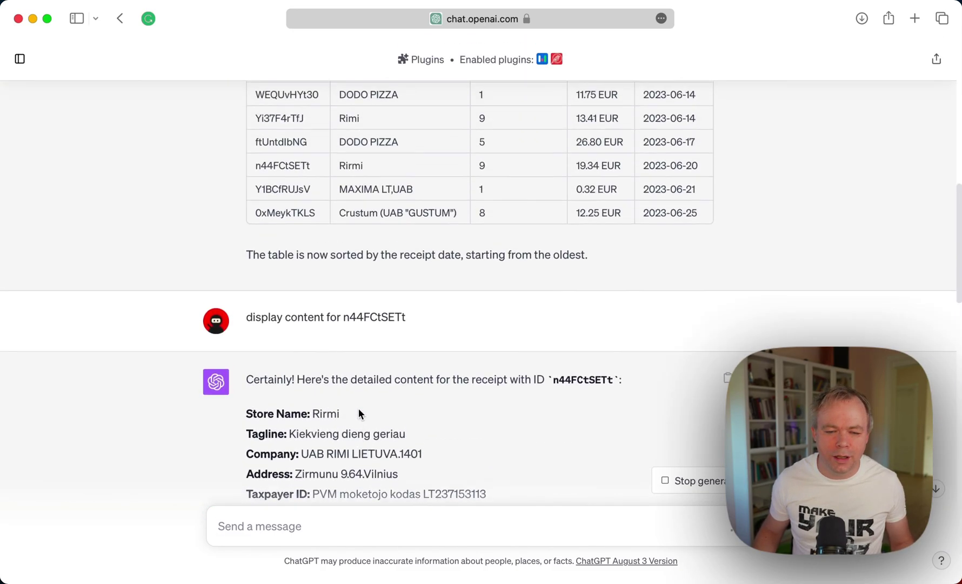
{"action": "scroll", "coordinate": [375, 408], "scroll_direction": "up", "scroll_amount": 3}
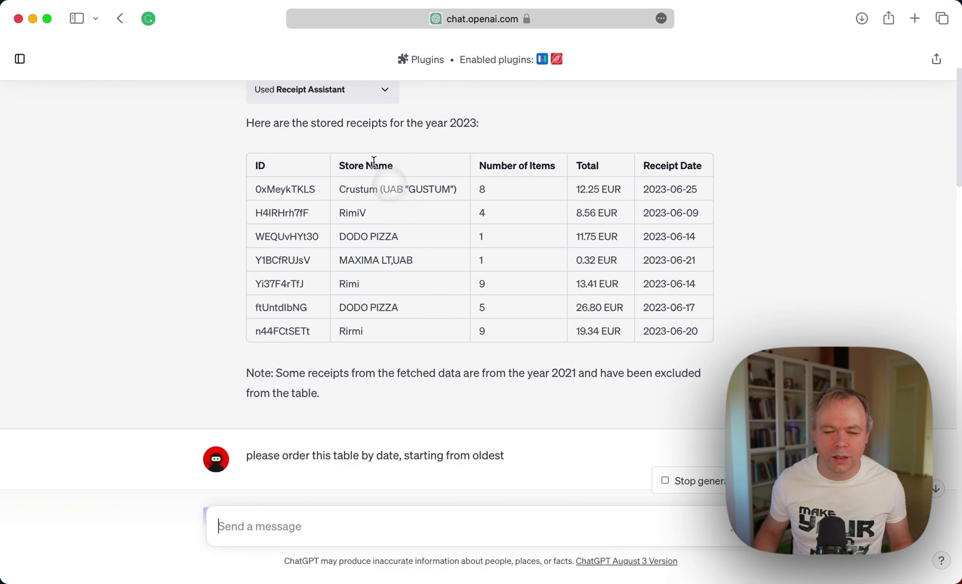
{"action": "scroll", "coordinate": [381, 331], "scroll_direction": "down", "scroll_amount": 20}
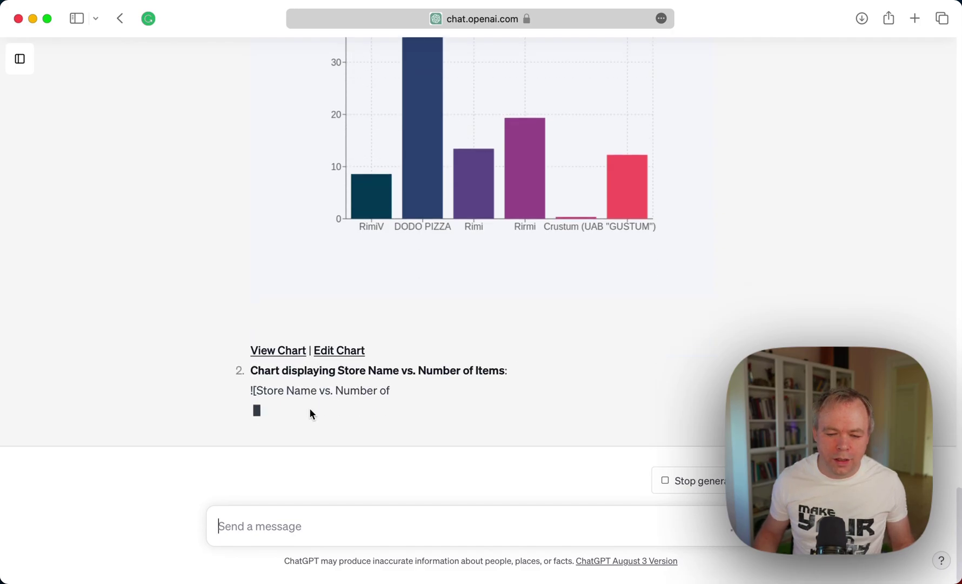
Check the Rirmi and DODO PIZZA bar values, moving between the totals and item-count charts.
{"action": "left_click", "coordinate": [539, 139]}
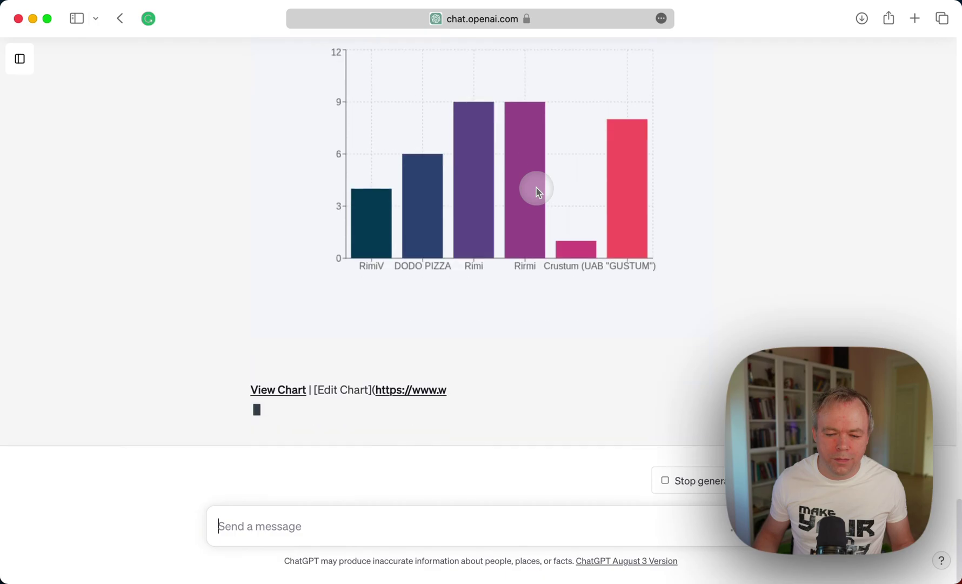
{"action": "scroll", "coordinate": [536, 188], "scroll_direction": "up", "scroll_amount": 4}
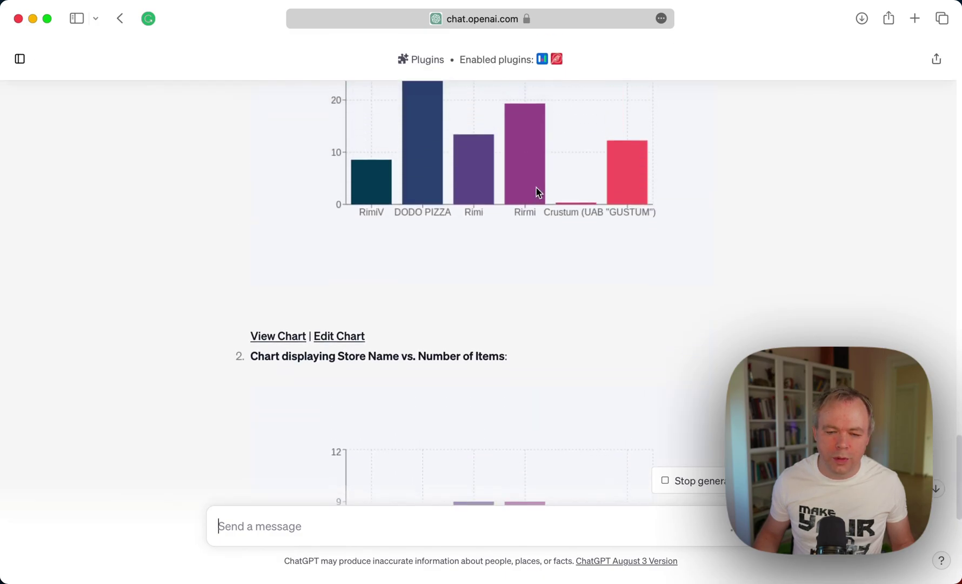
{"action": "scroll", "coordinate": [539, 192], "scroll_direction": "up", "scroll_amount": 3}
{"action": "left_click", "coordinate": [424, 331]}
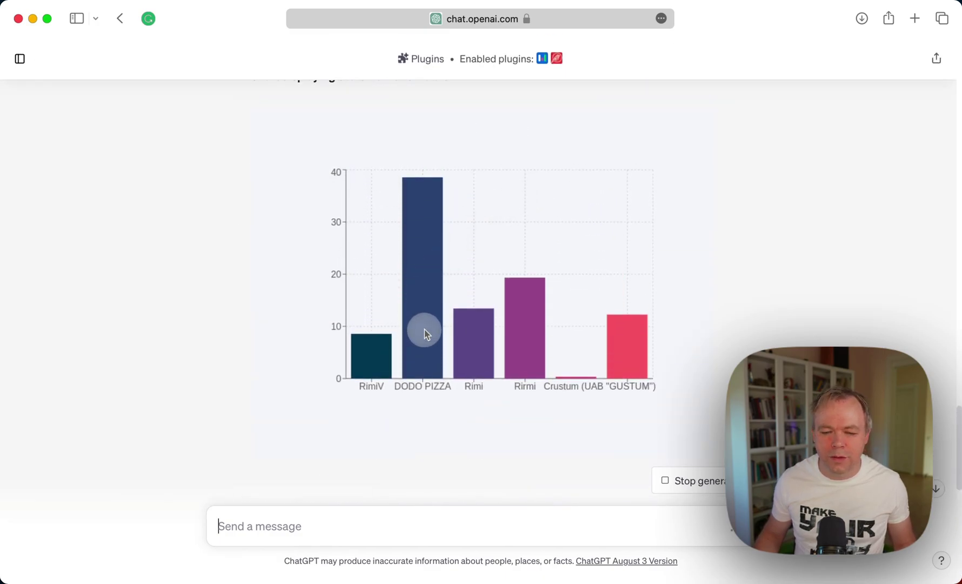
{"action": "scroll", "coordinate": [527, 346], "scroll_direction": "down", "scroll_amount": 5}
{"action": "scroll", "coordinate": [527, 346], "scroll_direction": "down", "scroll_amount": 3}
{"action": "scroll", "coordinate": [522, 406], "scroll_direction": "up", "scroll_amount": 2}
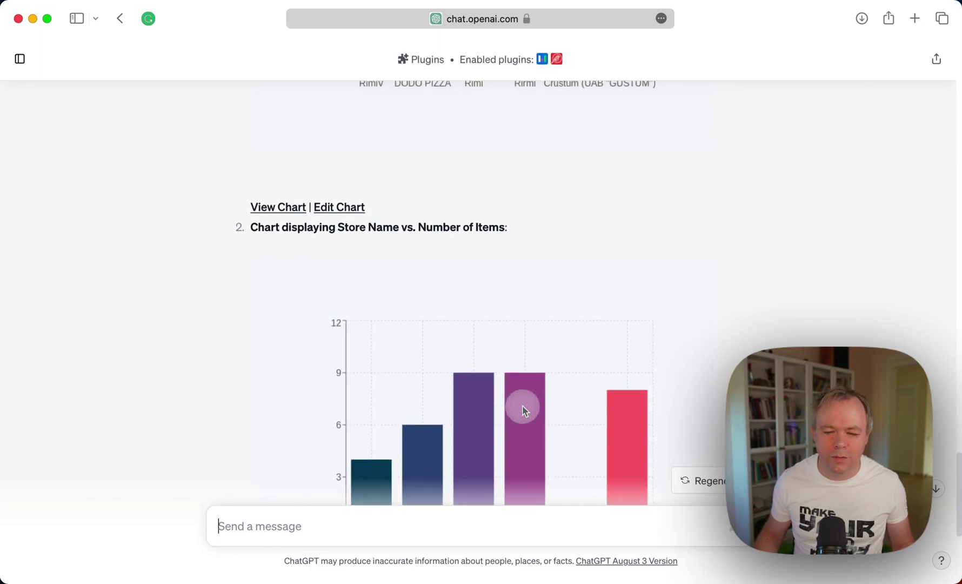
{"action": "scroll", "coordinate": [522, 406], "scroll_direction": "up", "scroll_amount": 8}
{"action": "scroll", "coordinate": [523, 405], "scroll_direction": "down", "scroll_amount": 6}
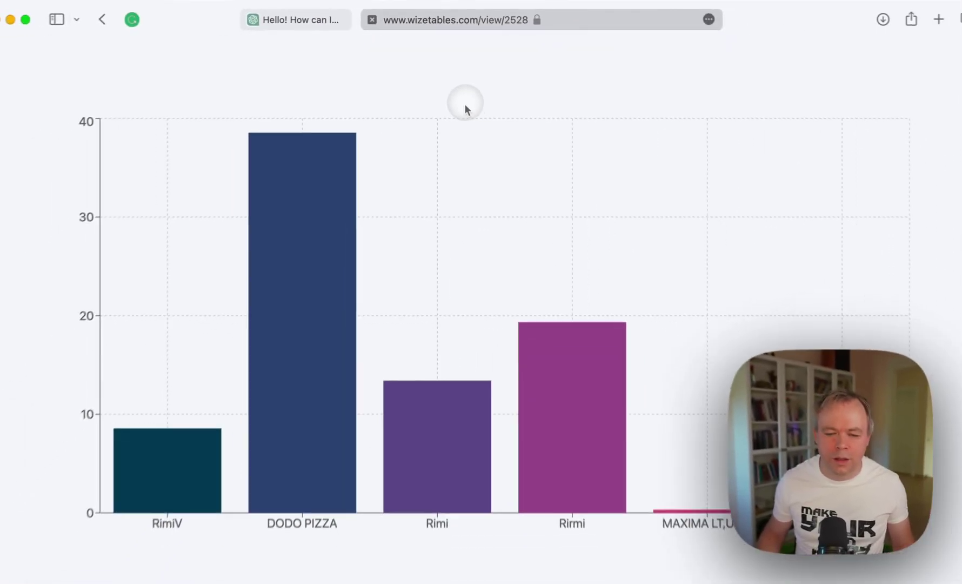
Compare the wizetables.com store-totals chart with ChatGPT's receipts table, ending back in the conversation.
{"action": "mouse_move", "coordinate": [517, 418]}
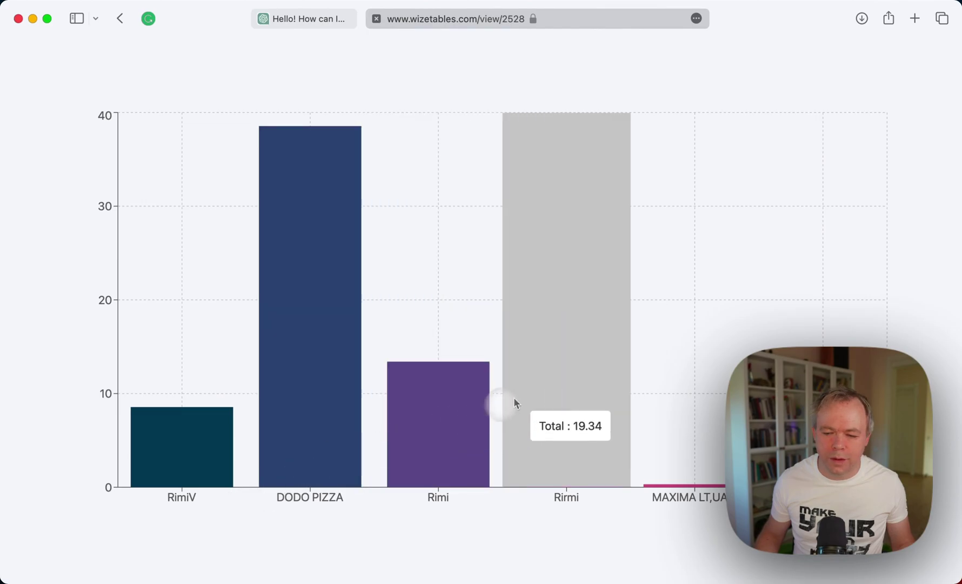
{"action": "mouse_move", "coordinate": [291, 340]}
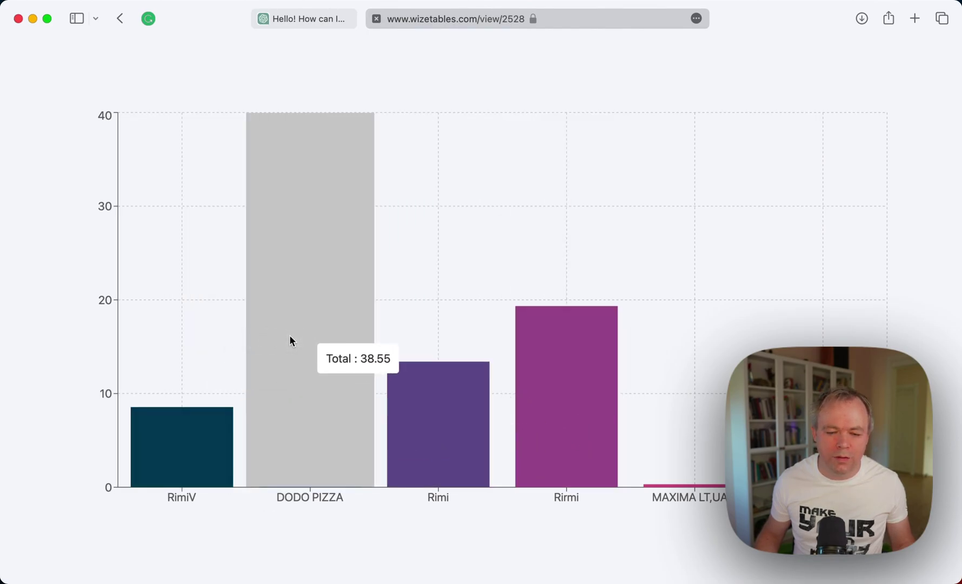
{"action": "left_click", "coordinate": [297, 22]}
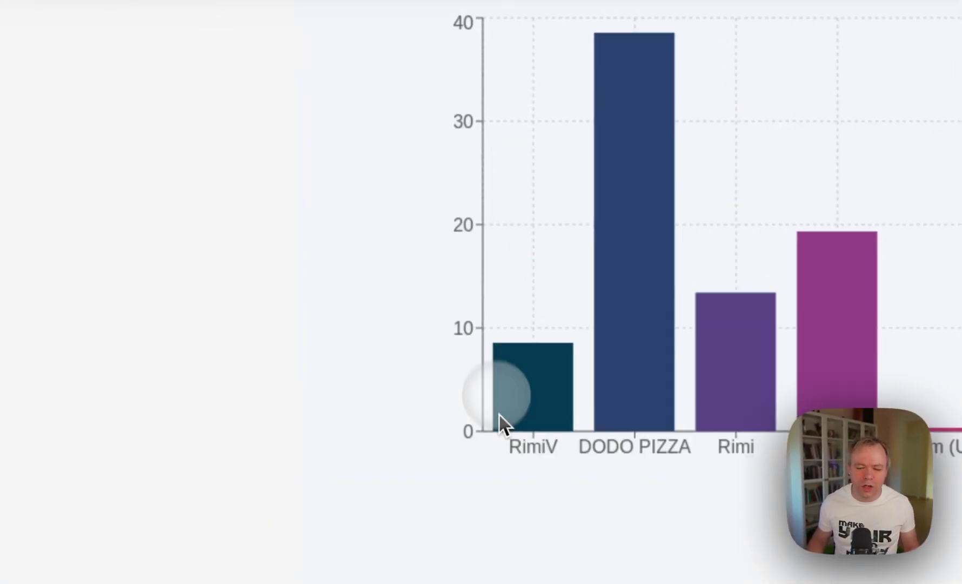
{"action": "scroll", "coordinate": [482, 350], "scroll_direction": "up", "scroll_amount": 10}
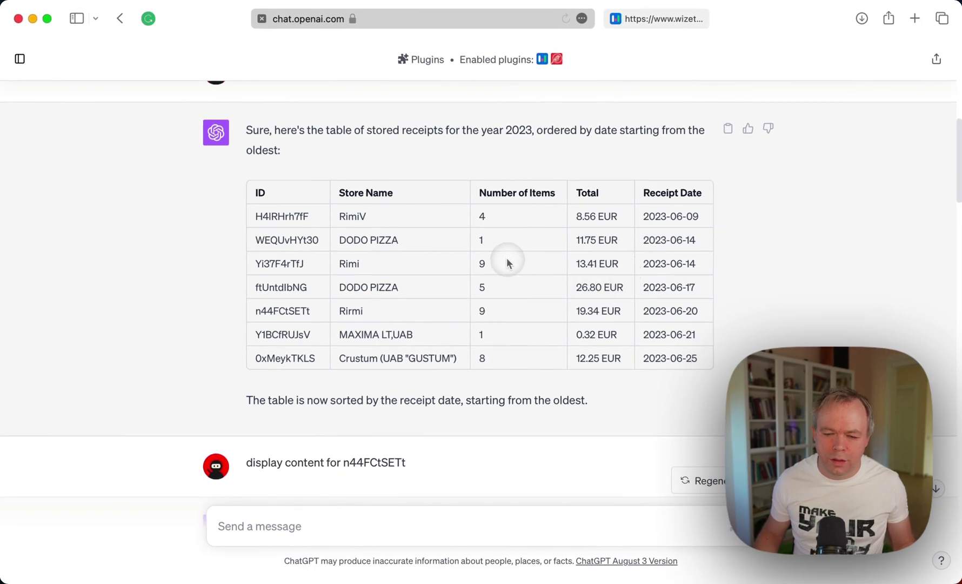
{"action": "left_click", "coordinate": [656, 19]}
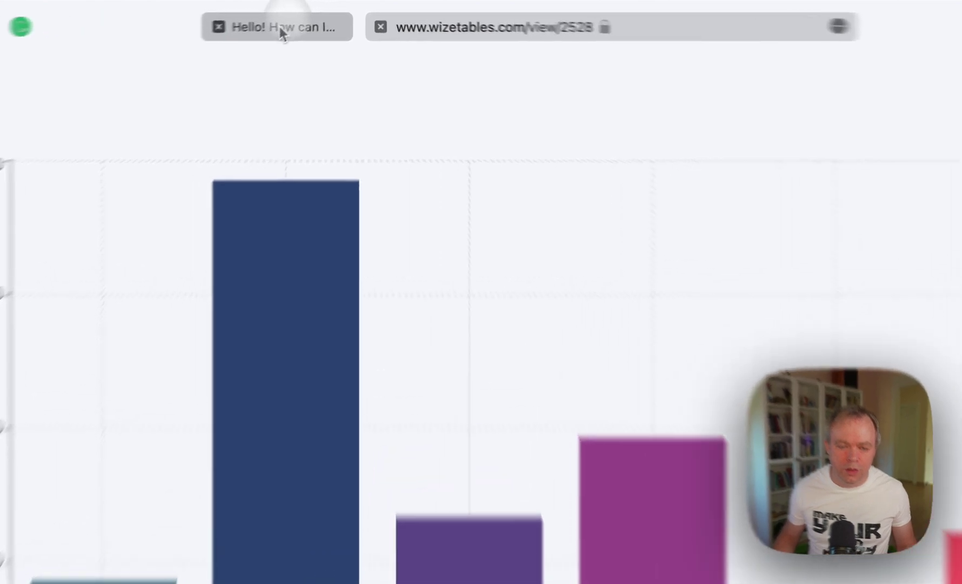
{"action": "left_click", "coordinate": [304, 20]}
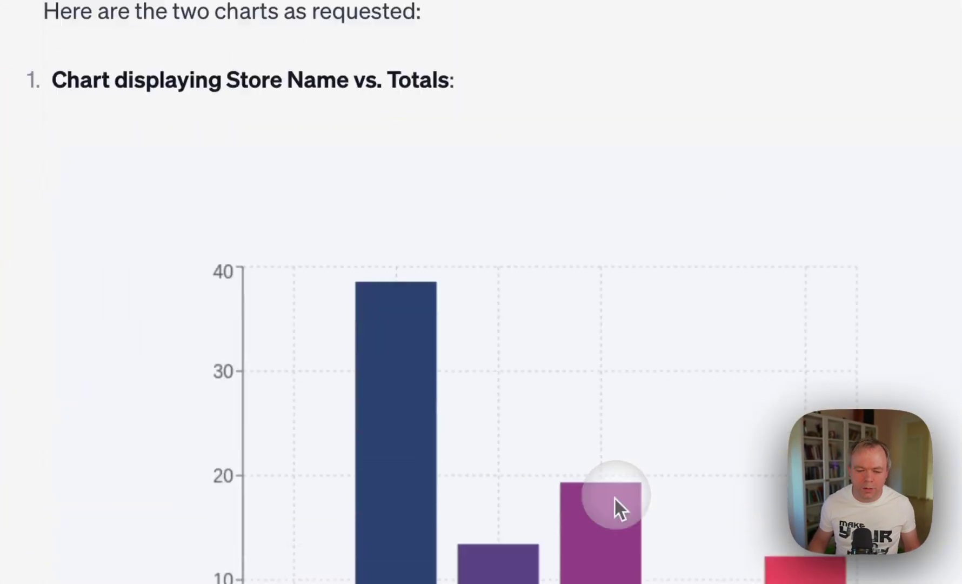
Expand the first 'Used WizeCharts' call to reveal its store-total bar data and preview, edit and image links.
{"action": "scroll", "coordinate": [614, 496], "scroll_direction": "up", "scroll_amount": 5}
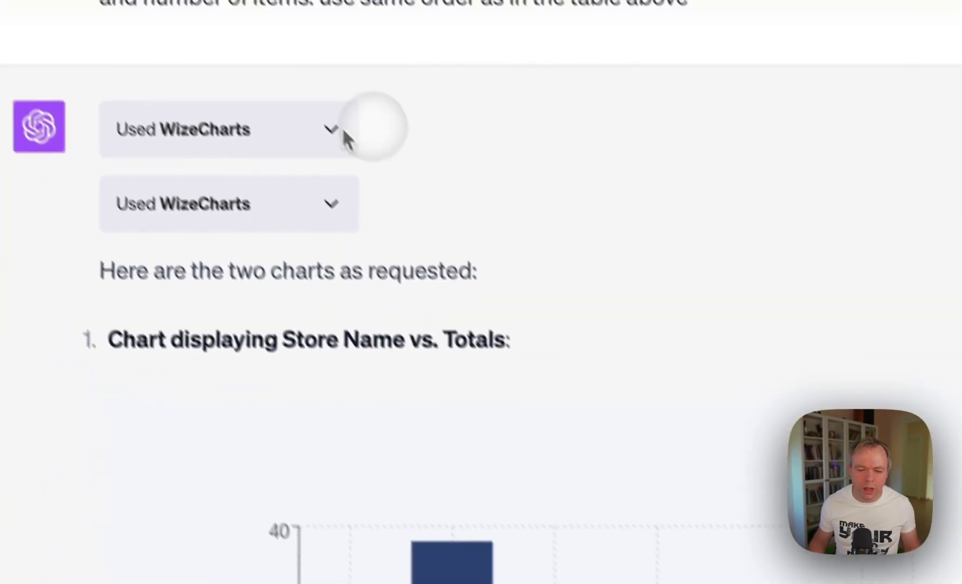
{"action": "left_click", "coordinate": [339, 138]}
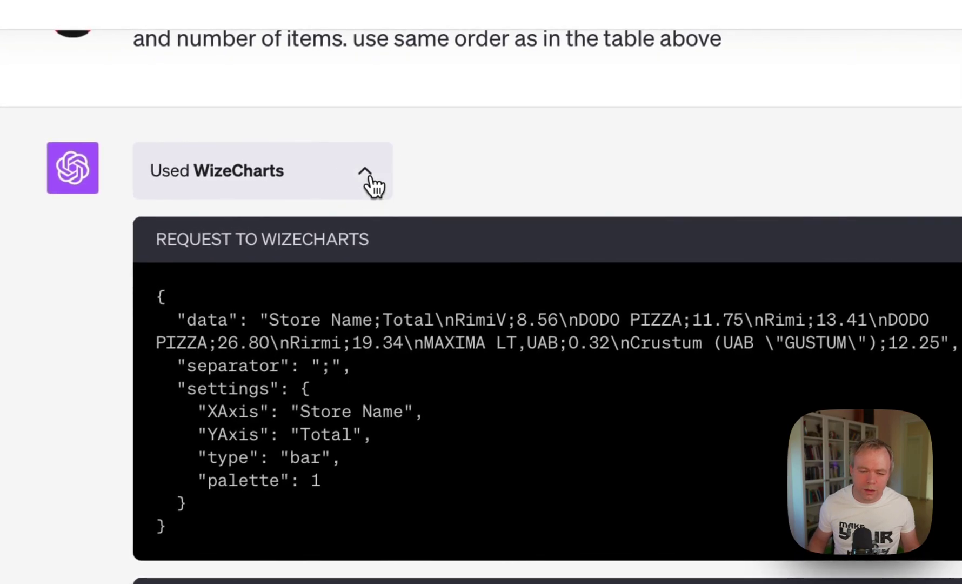
{"action": "left_click", "coordinate": [371, 182]}
{"action": "scroll", "coordinate": [493, 309], "scroll_direction": "down", "scroll_amount": 3}
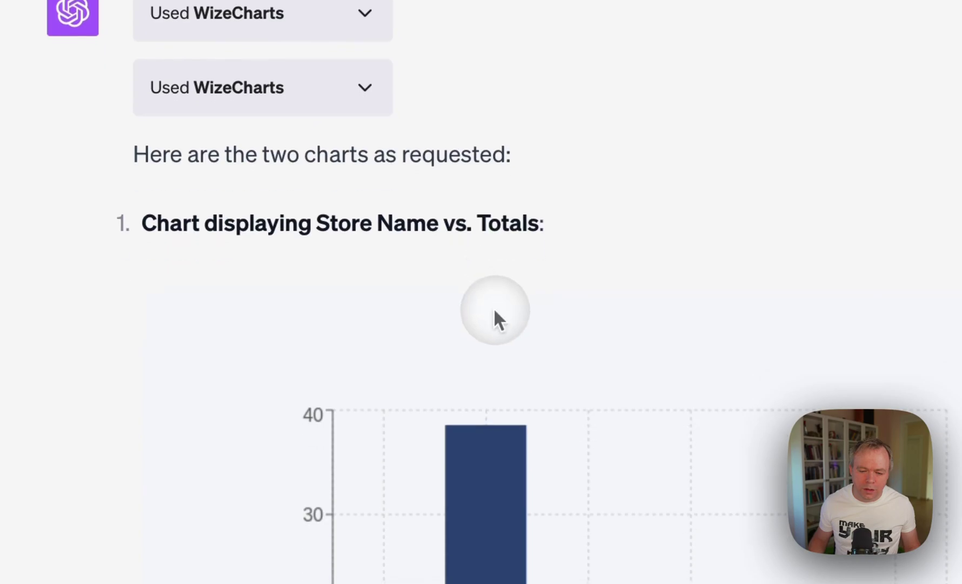
{"action": "scroll", "coordinate": [495, 261], "scroll_direction": "up", "scroll_amount": 5}
{"action": "left_click", "coordinate": [365, 268]}
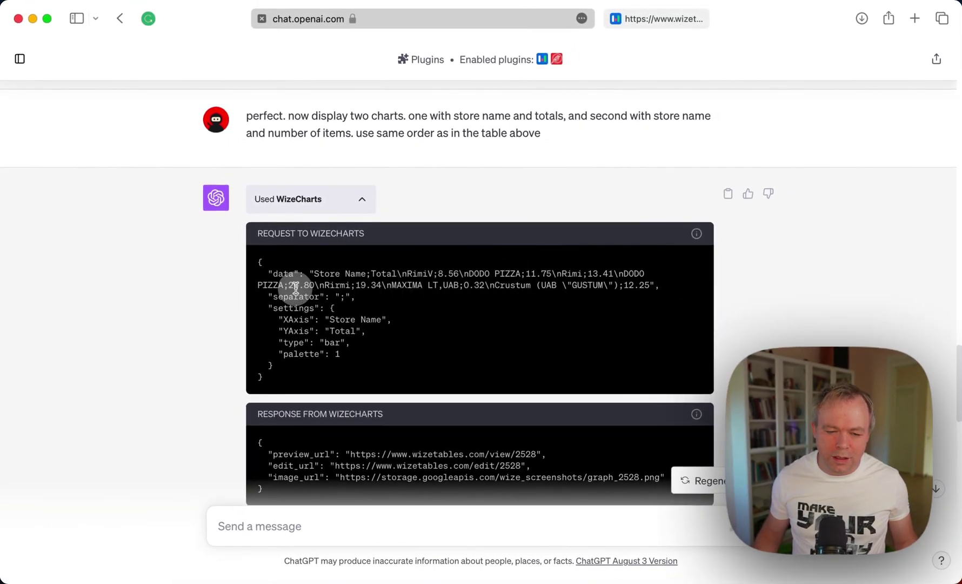
{"action": "left_click", "coordinate": [613, 18]}
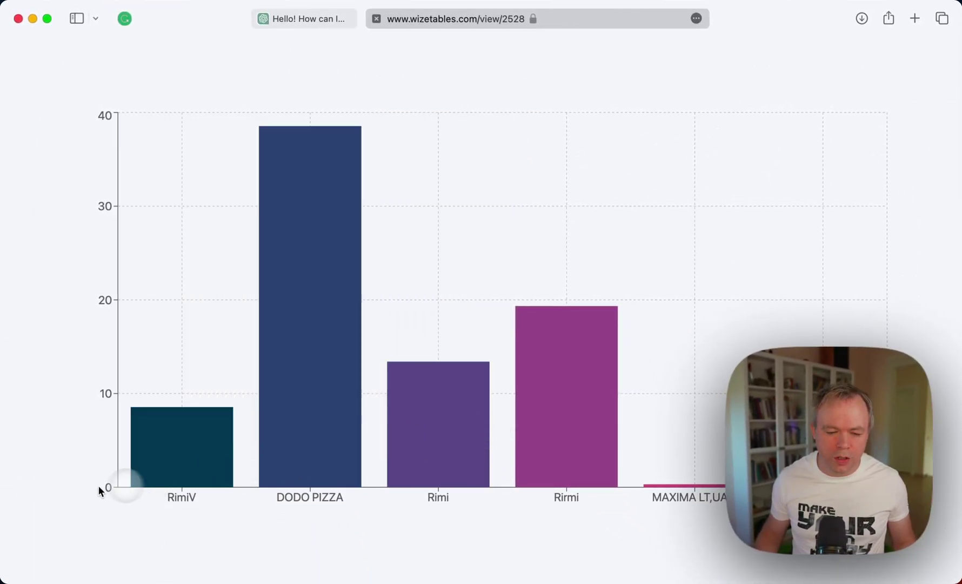
{"action": "mouse_move", "coordinate": [210, 442]}
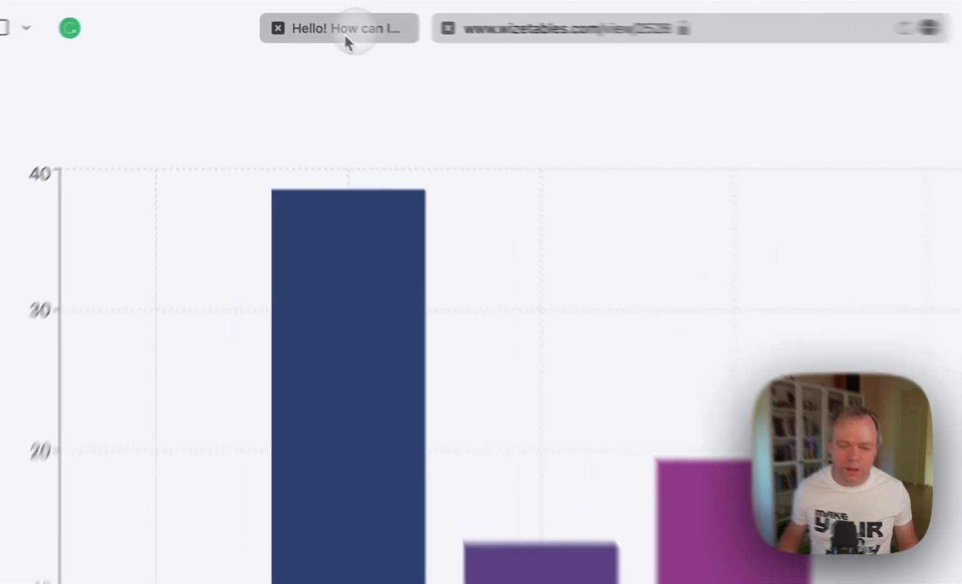
{"action": "left_click", "coordinate": [307, 20]}
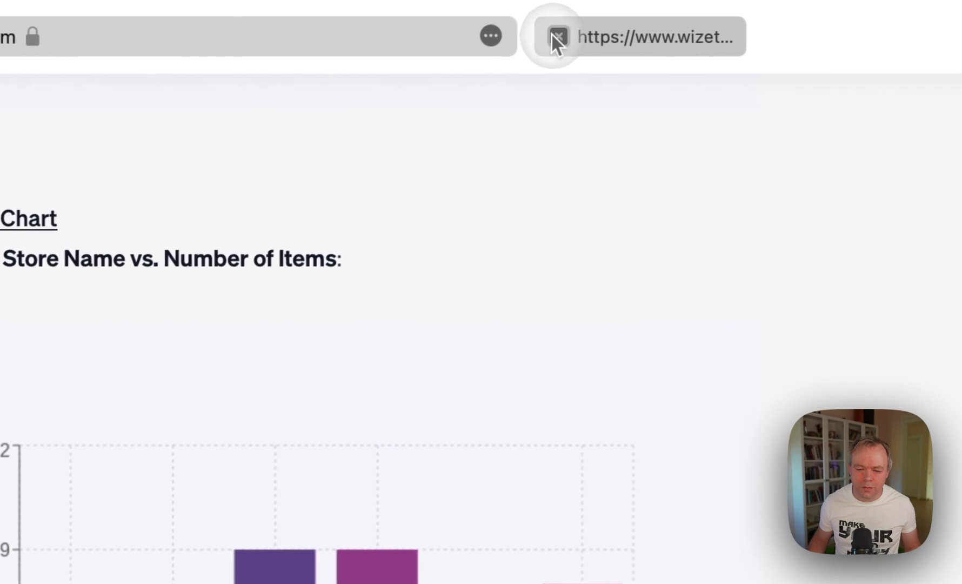
{"action": "scroll", "coordinate": [343, 343], "scroll_direction": "down", "scroll_amount": 2}
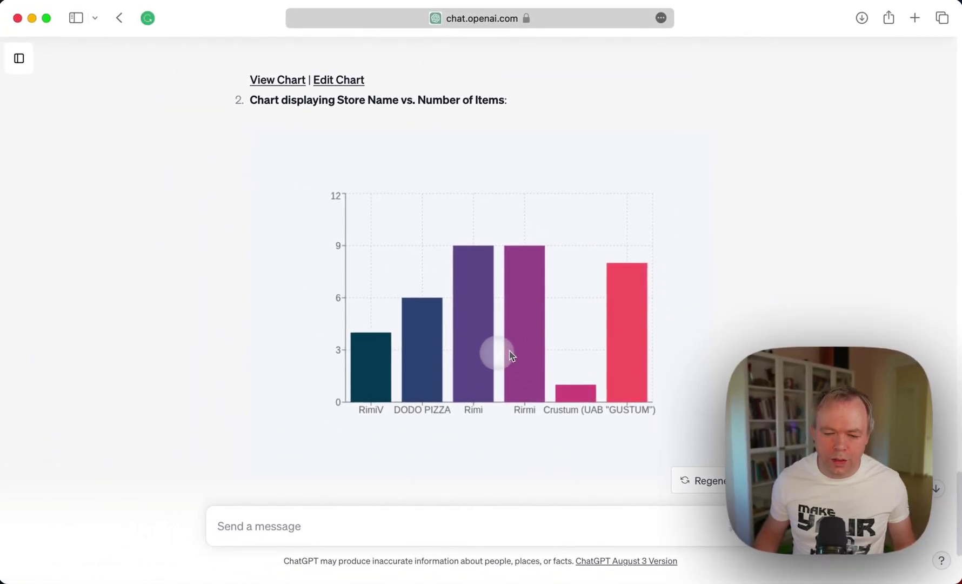
Bring the items-per-store chart into view: Rimi and Rirmi at 9, DODO PIZZA 6, RimiV 4.
{"action": "scroll", "coordinate": [483, 361], "scroll_direction": "up", "scroll_amount": 20}
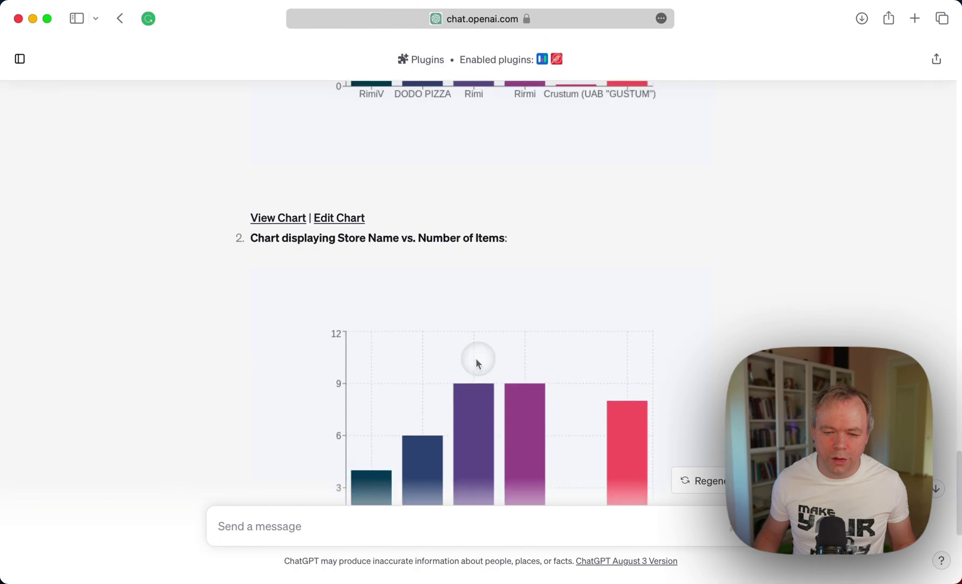
{"action": "scroll", "coordinate": [477, 359], "scroll_direction": "up", "scroll_amount": 3}
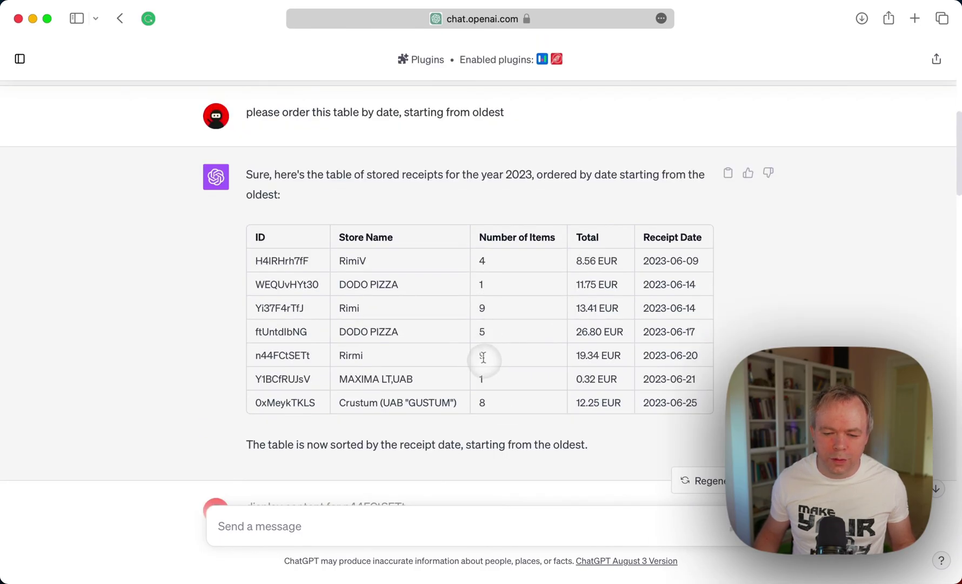
{"action": "scroll", "coordinate": [498, 382], "scroll_direction": "down", "scroll_amount": 10}
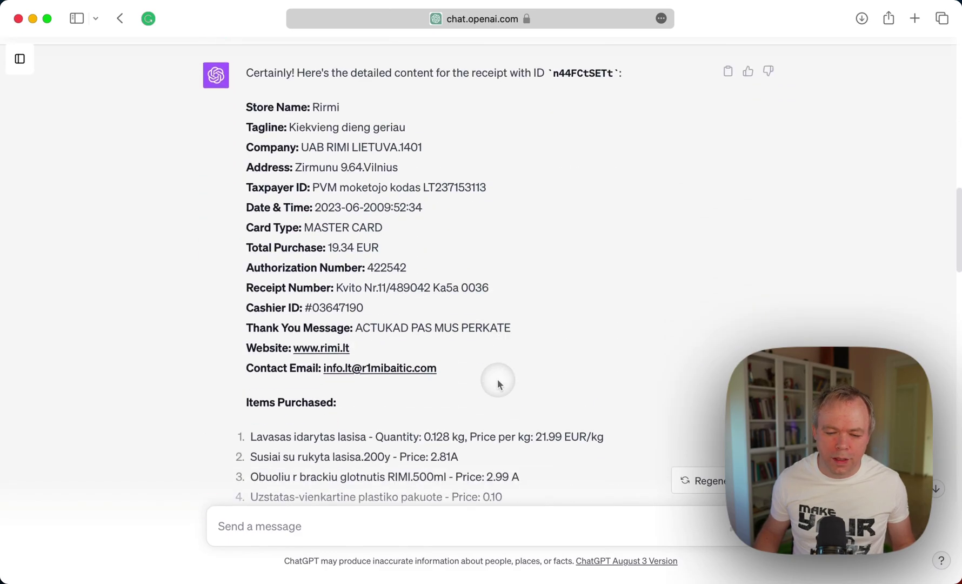
{"action": "scroll", "coordinate": [498, 384], "scroll_direction": "down", "scroll_amount": 15}
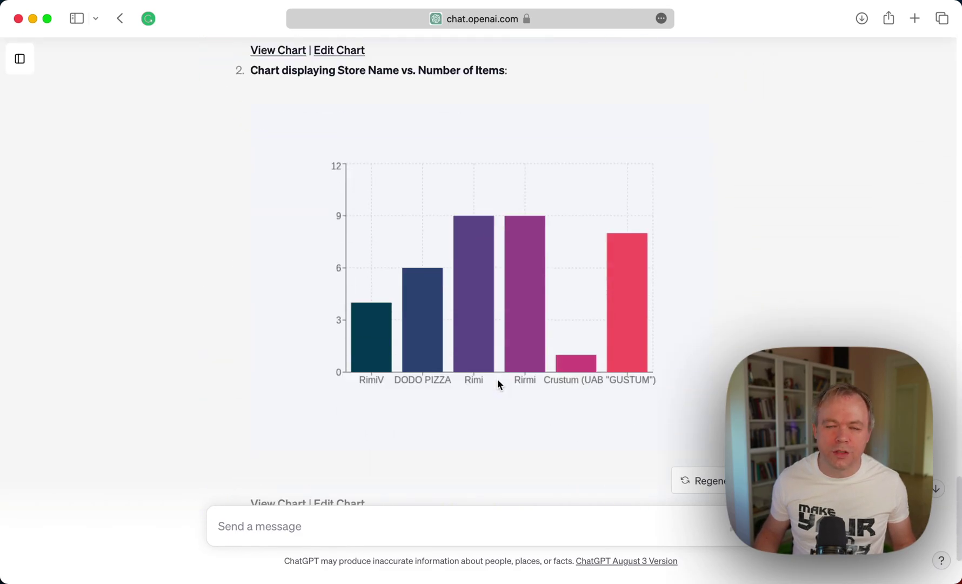